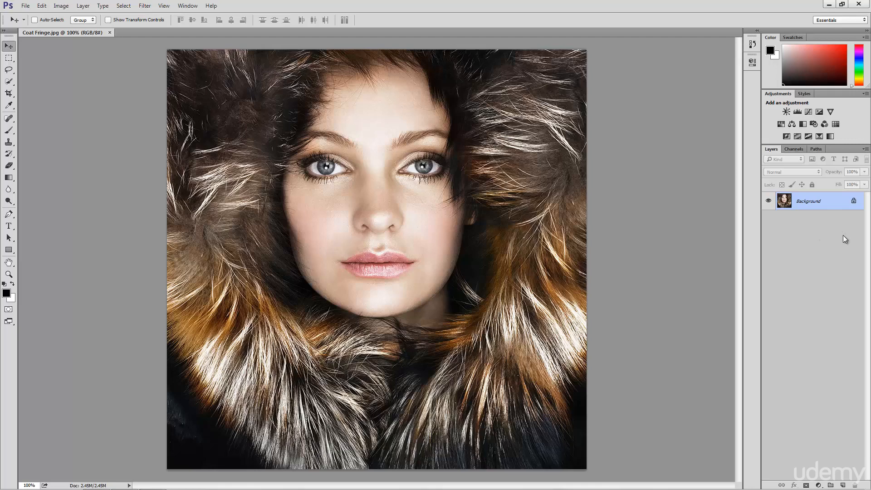
Duplicate the Background layer, hide the original, and open the duplicate in the Liquify filter.
key("ctrl+j")
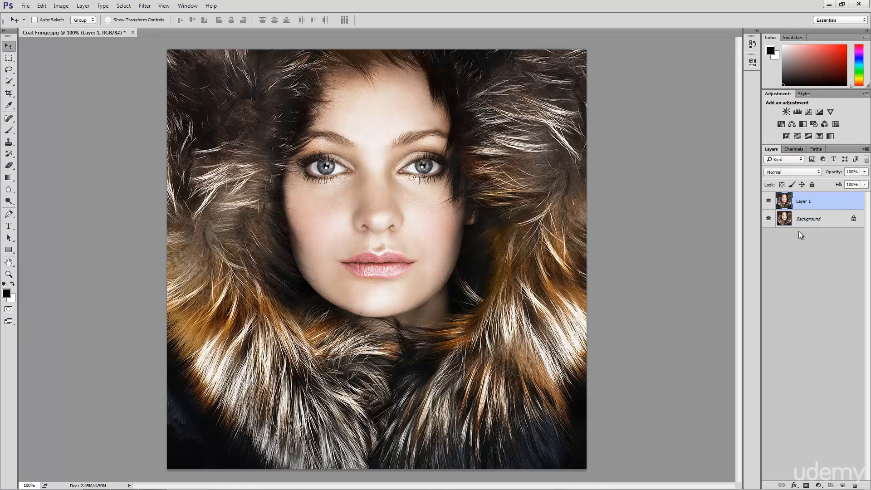
left_click(768, 218)
left_click(146, 7)
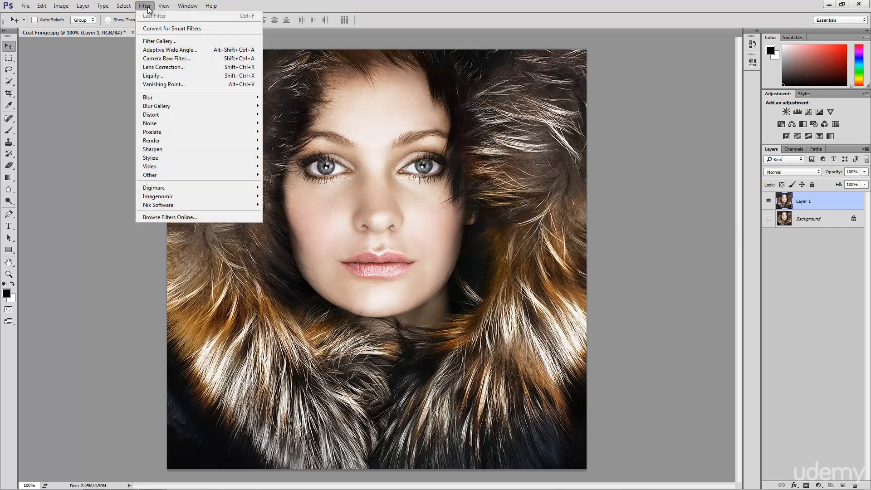
left_click(184, 76)
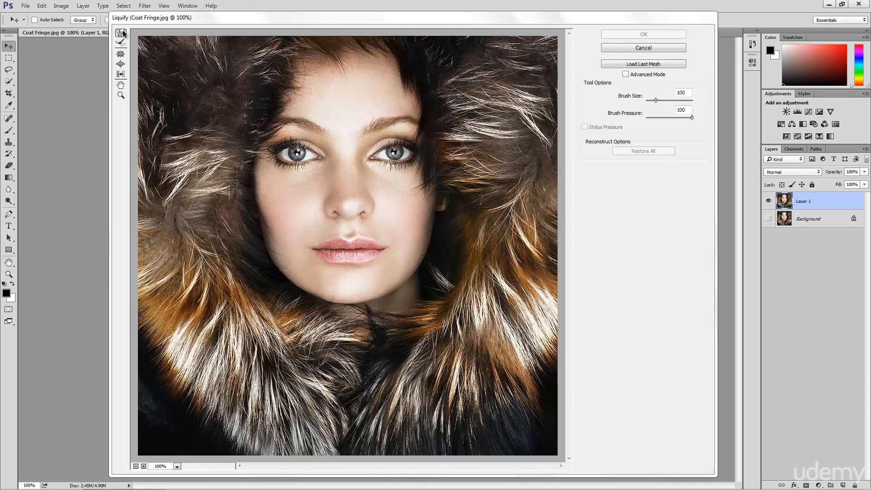
Smear the cheeks, chin and surrounding fur with the Forward Warp tool at brush size 100 and pressure 100.
mouse_move(200, 159)
left_mouse_down()
mouse_move(198, 192)
mouse_move(261, 209)
mouse_move(234, 236)
mouse_move(205, 244)
mouse_move(207, 268)
mouse_move(291, 257)
mouse_move(242, 352)
mouse_move(276, 342)
mouse_move(337, 278)
mouse_move(354, 305)
mouse_move(371, 381)
mouse_move(405, 381)
mouse_move(411, 353)
mouse_move(386, 292)
mouse_move(393, 273)
mouse_move(408, 271)
mouse_move(461, 316)
mouse_move(499, 326)
mouse_move(511, 290)
mouse_move(426, 235)
mouse_move(418, 217)
mouse_move(442, 194)
mouse_move(525, 208)
left_mouse_up()
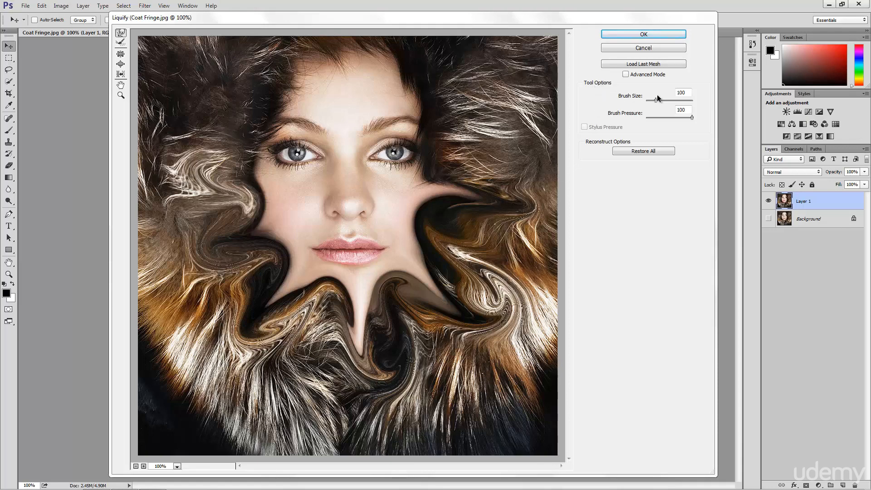
double_click(681, 93)
double_click(682, 110)
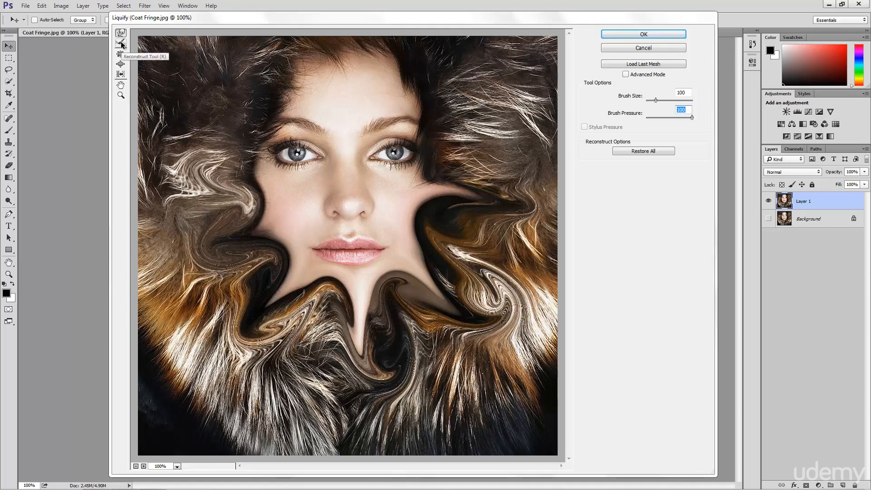
Brush back the warped left half of the picture with the Reconstruct tool and restore the rest of the image.
left_click(121, 45)
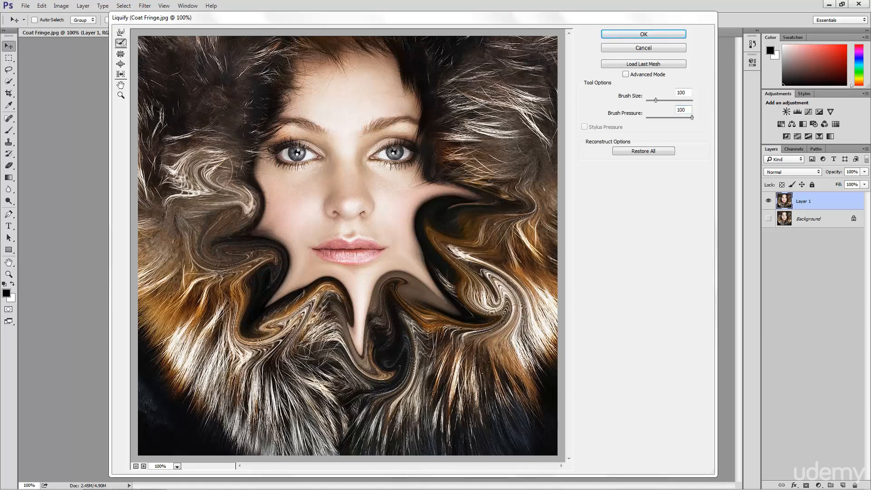
mouse_move(240, 182)
left_mouse_down()
mouse_move(291, 270)
mouse_move(288, 286)
mouse_move(261, 299)
mouse_move(281, 291)
mouse_move(291, 270)
mouse_move(272, 232)
mouse_move(289, 282)
mouse_move(269, 247)
mouse_move(304, 299)
mouse_move(283, 276)
mouse_move(333, 283)
mouse_move(287, 295)
mouse_move(341, 290)
mouse_move(319, 306)
mouse_move(324, 313)
mouse_move(310, 312)
mouse_move(361, 299)
mouse_move(337, 304)
mouse_move(277, 280)
mouse_move(245, 237)
mouse_move(225, 271)
mouse_move(227, 166)
mouse_move(245, 186)
mouse_move(206, 201)
mouse_move(225, 160)
mouse_move(221, 203)
mouse_move(206, 153)
mouse_move(157, 163)
mouse_move(212, 209)
mouse_move(224, 268)
mouse_move(211, 238)
mouse_move(245, 220)
mouse_move(208, 237)
mouse_move(272, 313)
mouse_move(290, 303)
mouse_move(270, 316)
mouse_move(270, 292)
mouse_move(250, 295)
mouse_move(273, 319)
mouse_move(300, 318)
mouse_move(263, 329)
left_mouse_up()
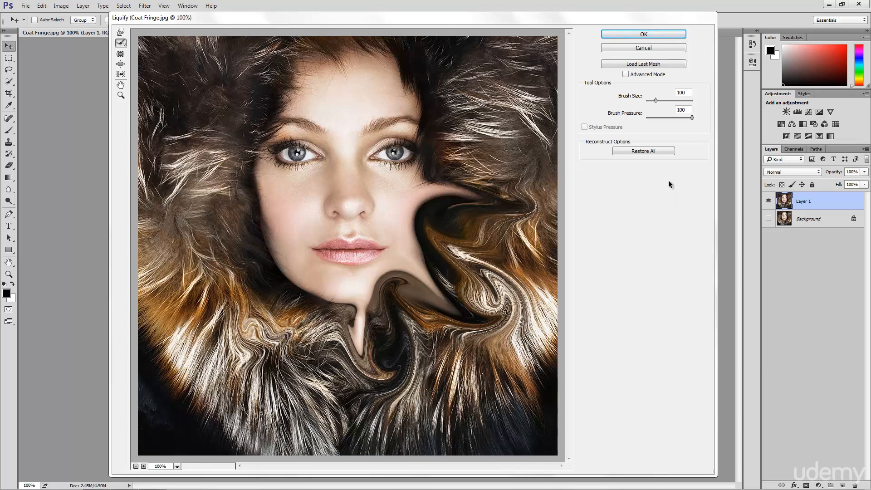
left_click(660, 152)
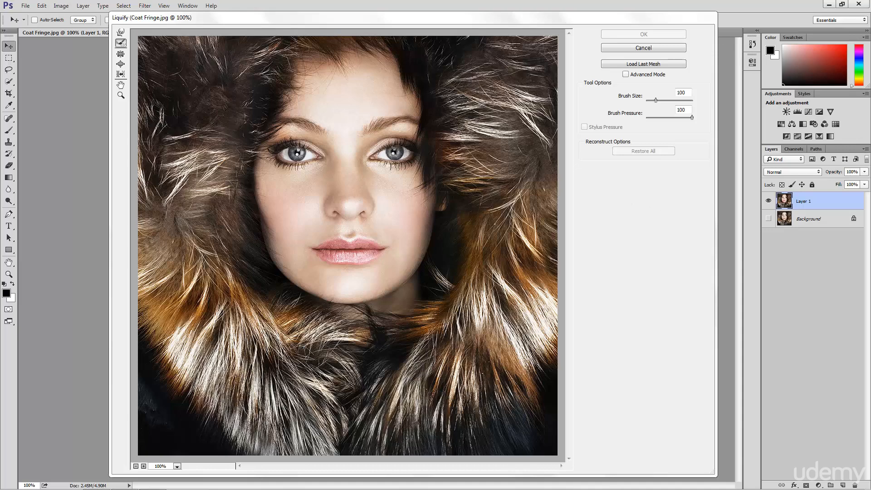
Shrink both eyes with the Pucker tool at brush size 100 and restore the whole image.
left_click(121, 54)
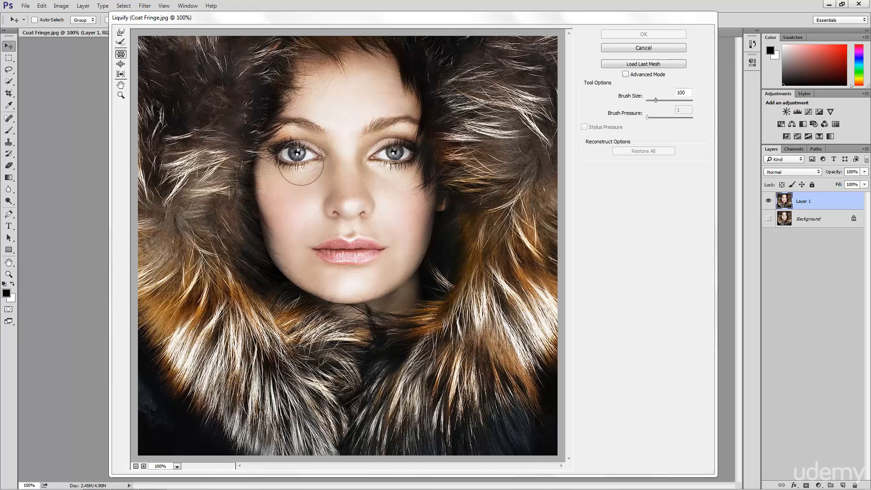
left_click_drag(300, 167, 297, 155)
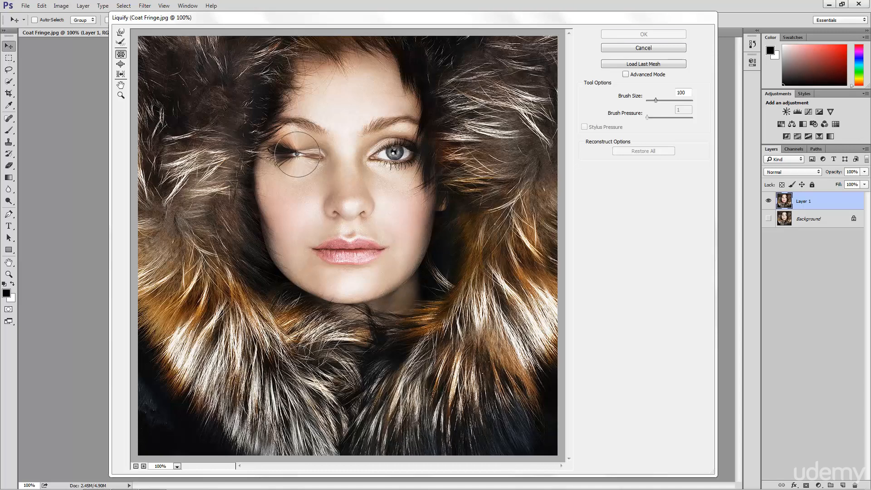
left_click_drag(298, 155, 297, 154)
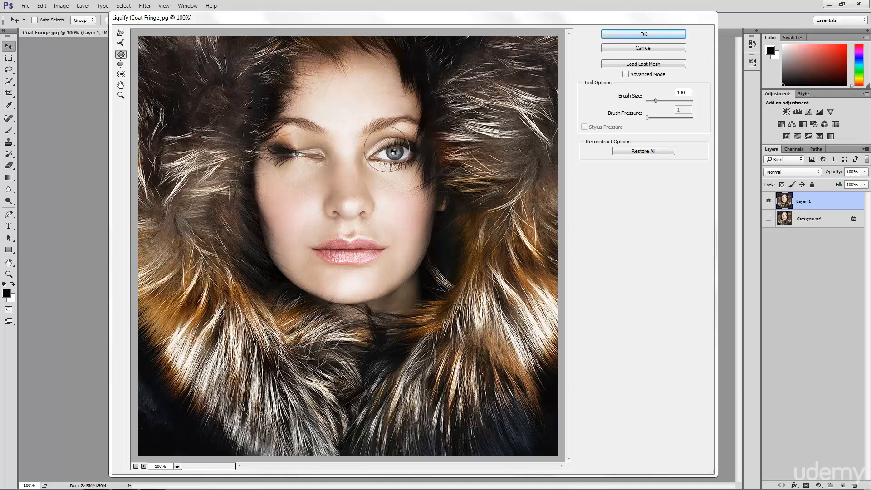
left_click_drag(391, 148, 391, 148)
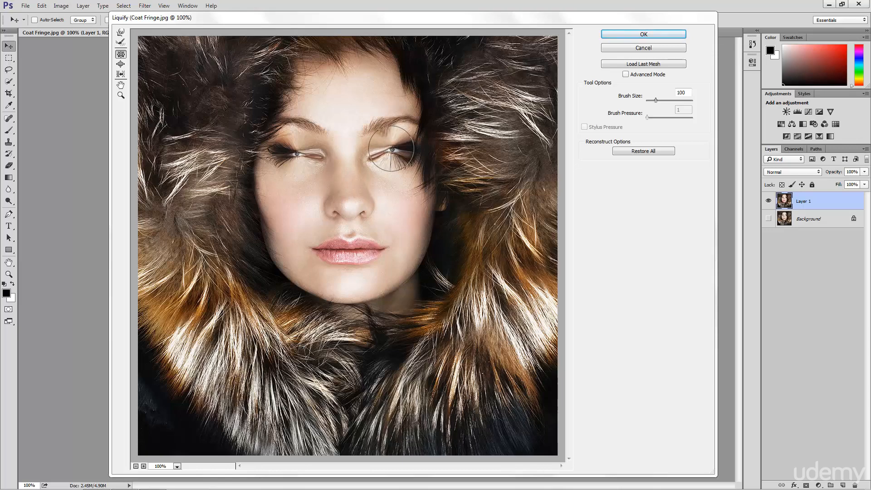
left_click(647, 153)
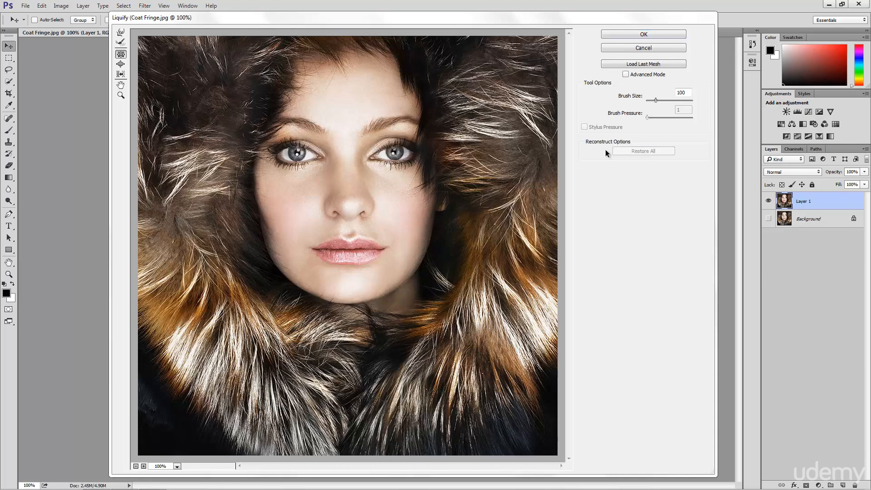
Enlarge both eyes with the Bloat tool at brush size 100 and restore the whole image.
left_click(122, 67)
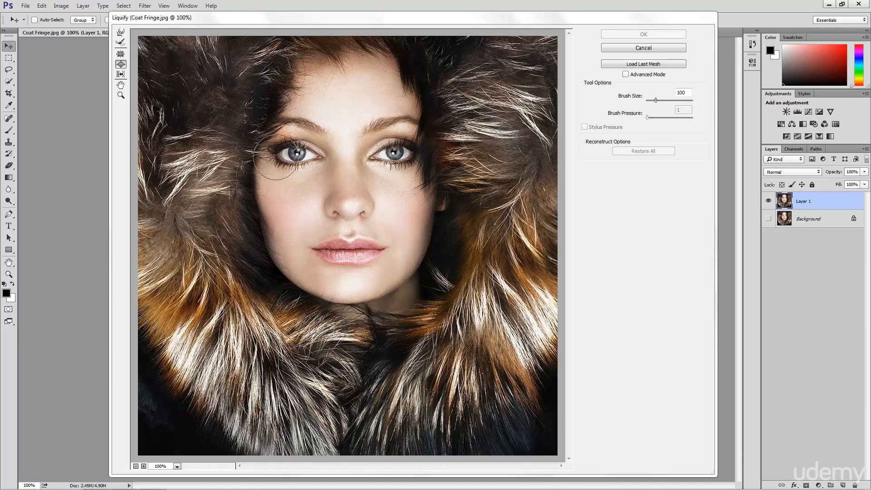
left_click(298, 154)
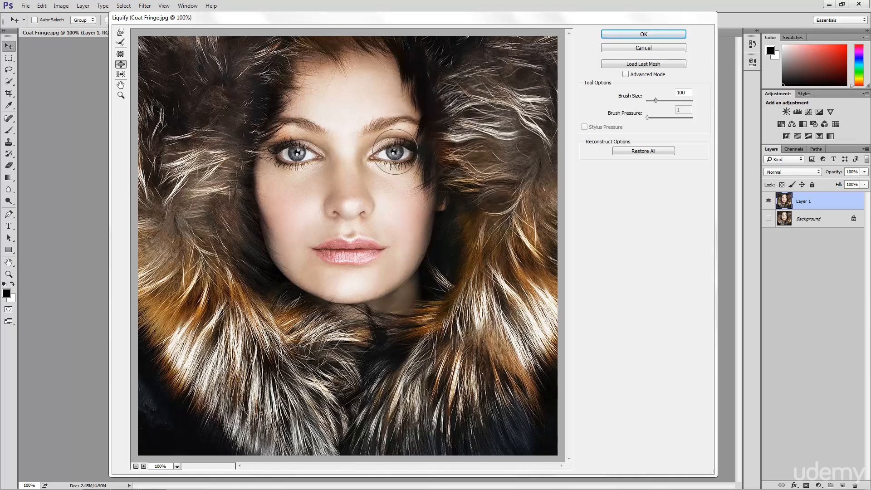
left_click_drag(395, 153, 393, 153)
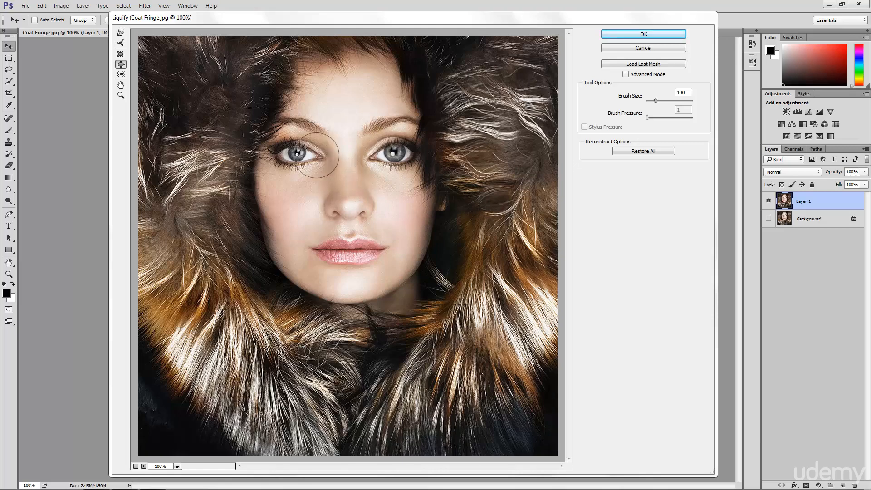
mouse_move(317, 155)
left_mouse_down()
mouse_move(279, 154)
mouse_move(318, 156)
mouse_move(281, 155)
left_mouse_up()
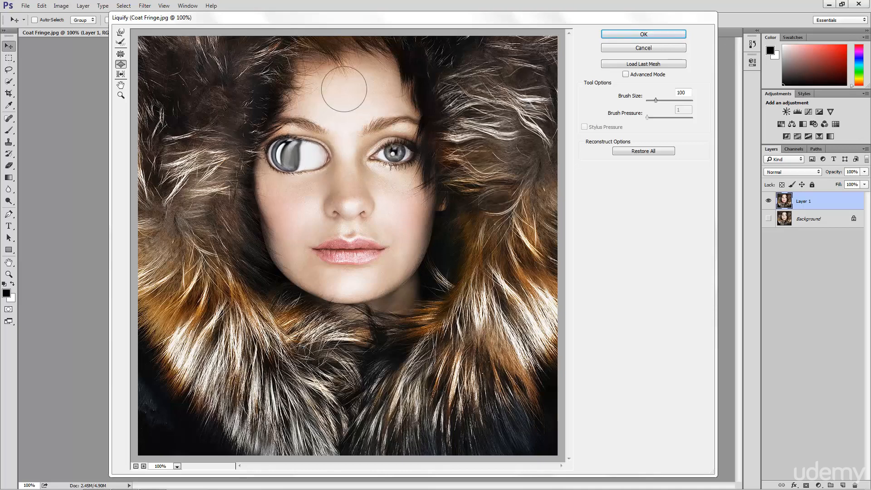
left_click(642, 151)
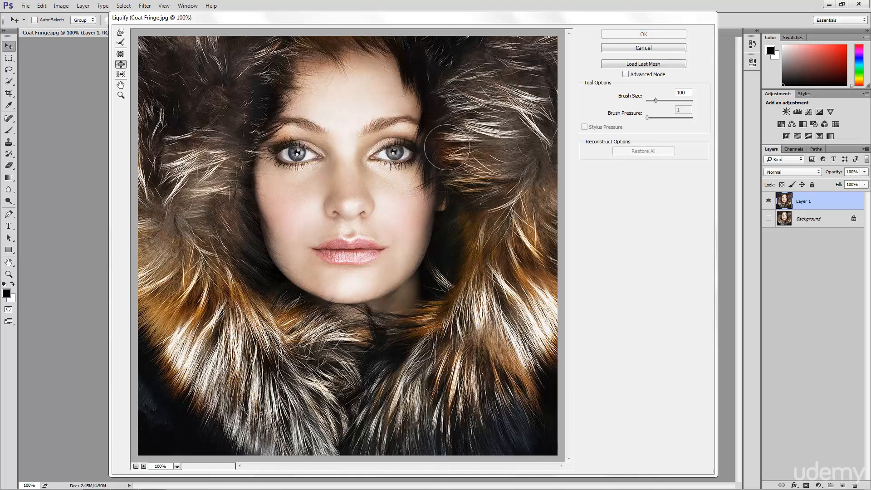
Widen the nose and thin the lips with the Push Left tool at brush size 70.
left_click(121, 75)
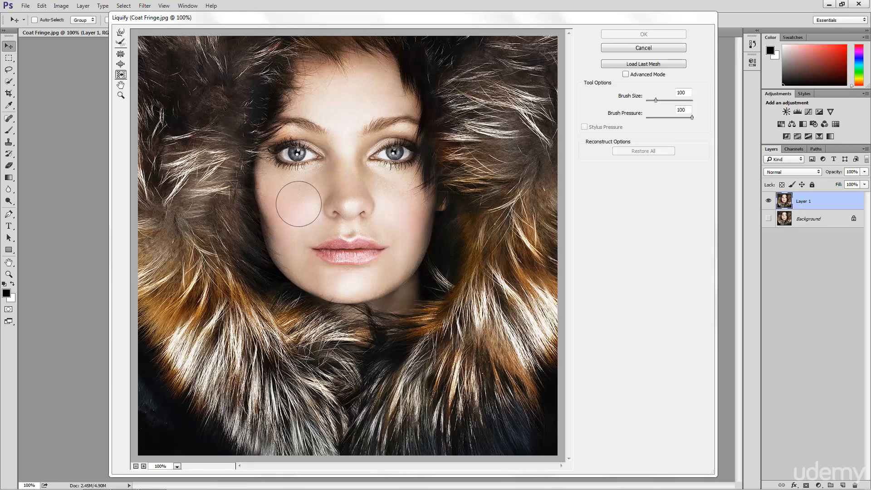
key("bracketleft")
key("bracketleft")
key("bracketleft")
mouse_move(330, 225)
left_mouse_down()
mouse_move(332, 170)
mouse_move(361, 169)
mouse_move(365, 213)
left_mouse_up()
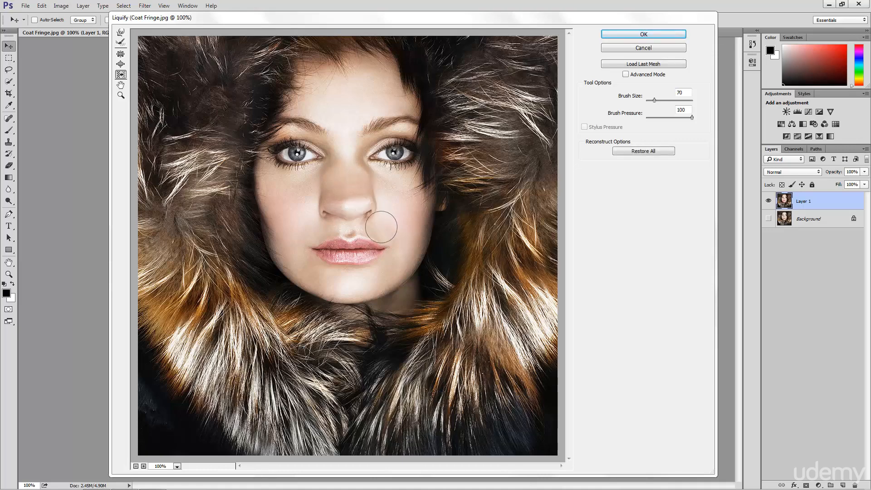
mouse_move(385, 236)
left_mouse_down()
mouse_move(316, 243)
mouse_move(295, 270)
mouse_move(379, 265)
left_mouse_up()
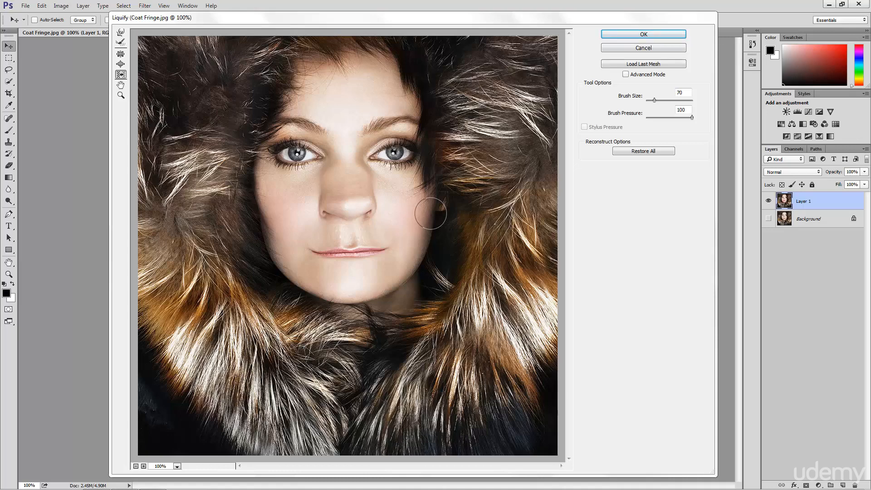
Slim both sides of the face with the Forward Warp and Push Left tools and restore the whole image.
left_click(121, 33)
mouse_move(244, 131)
left_mouse_down()
mouse_move(268, 131)
mouse_move(252, 165)
mouse_move(267, 161)
mouse_move(234, 196)
mouse_move(259, 191)
mouse_move(234, 216)
mouse_move(267, 214)
mouse_move(252, 244)
mouse_move(267, 241)
mouse_move(247, 259)
mouse_move(274, 256)
left_mouse_up()
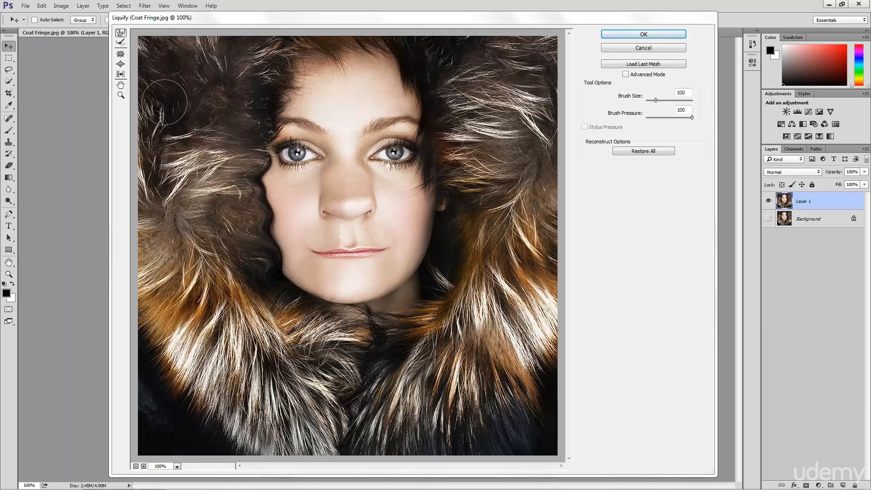
left_click(120, 74)
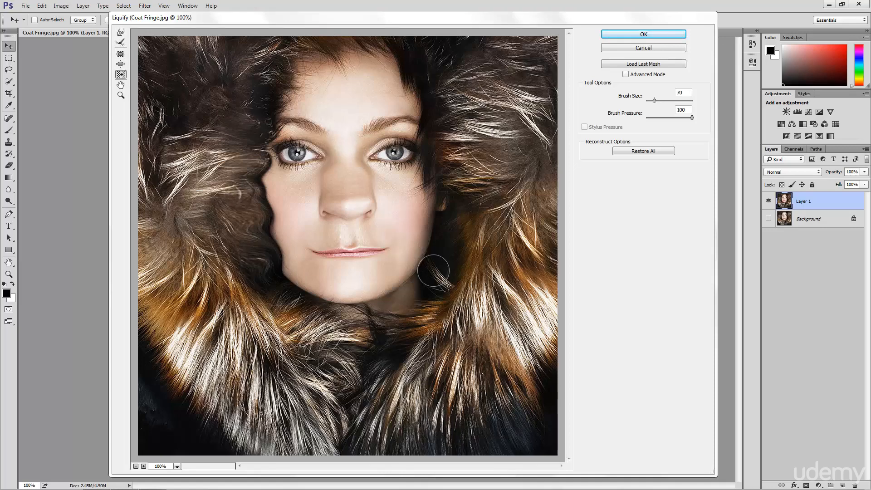
mouse_move(432, 269)
left_mouse_down()
mouse_move(435, 180)
mouse_move(410, 72)
left_mouse_up()
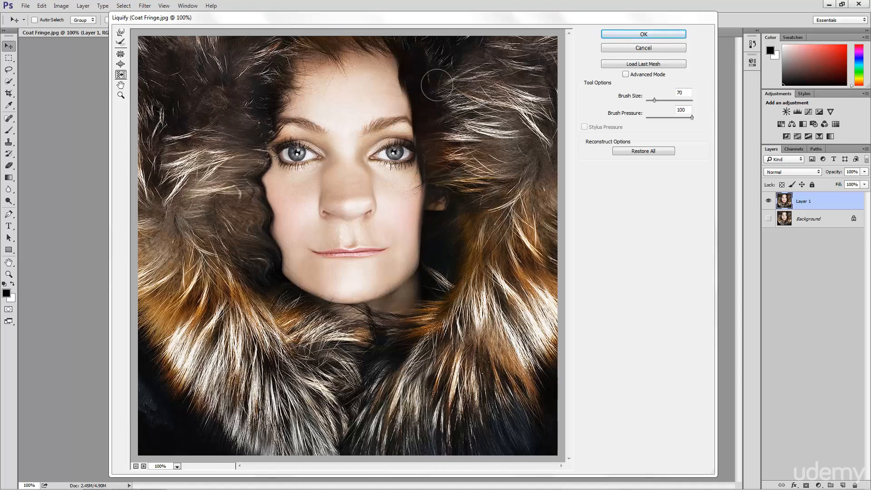
left_click(638, 151)
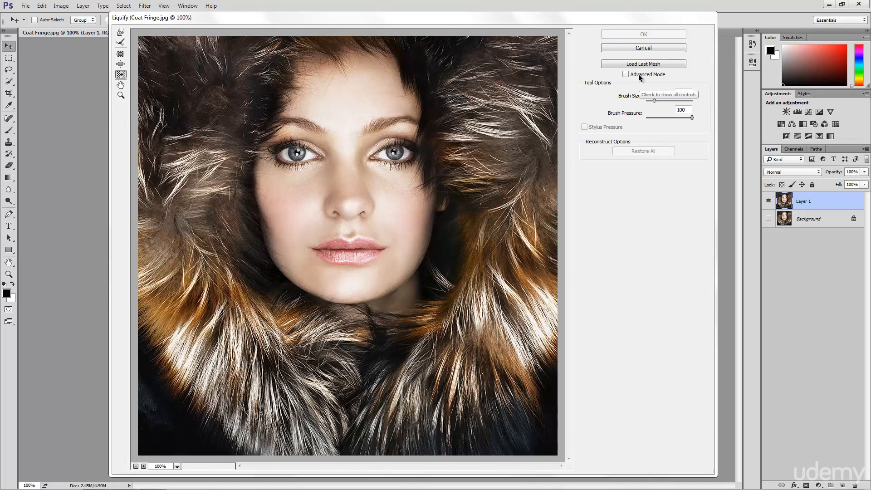
Enable Liquify's Advanced Mode to expose the full set of tools and brush options.
left_click(626, 74)
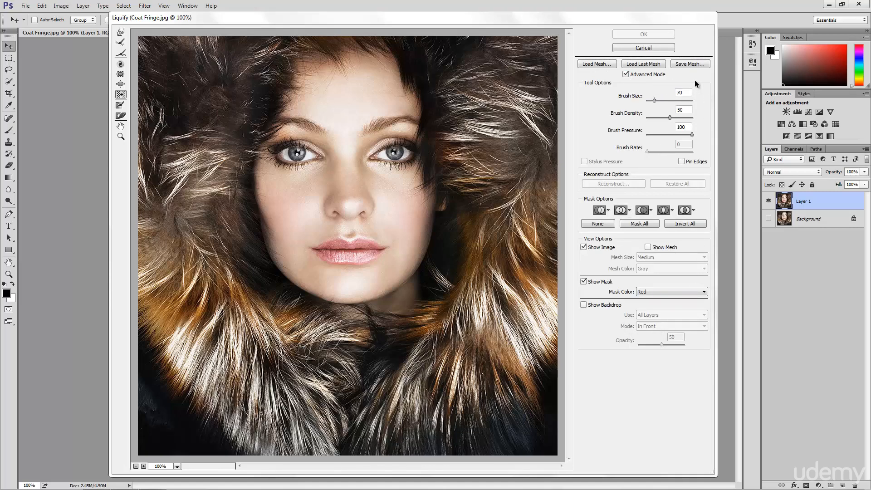
left_click(689, 109)
left_click(678, 110)
Smear across both eyes with the Forward Warp tool at brush density 0 and pressure 100.
left_click(120, 34)
left_click_drag(670, 118, 644, 120)
left_click_drag(692, 134, 684, 135)
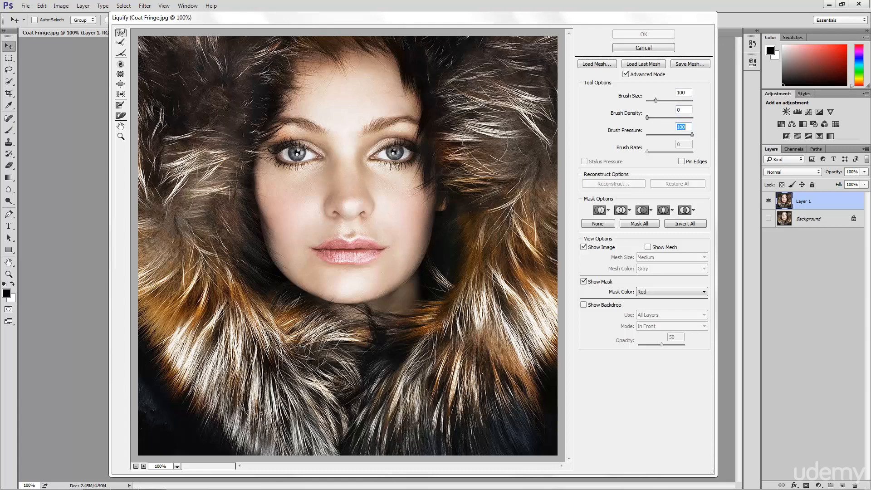
left_click_drag(492, 153, 195, 155)
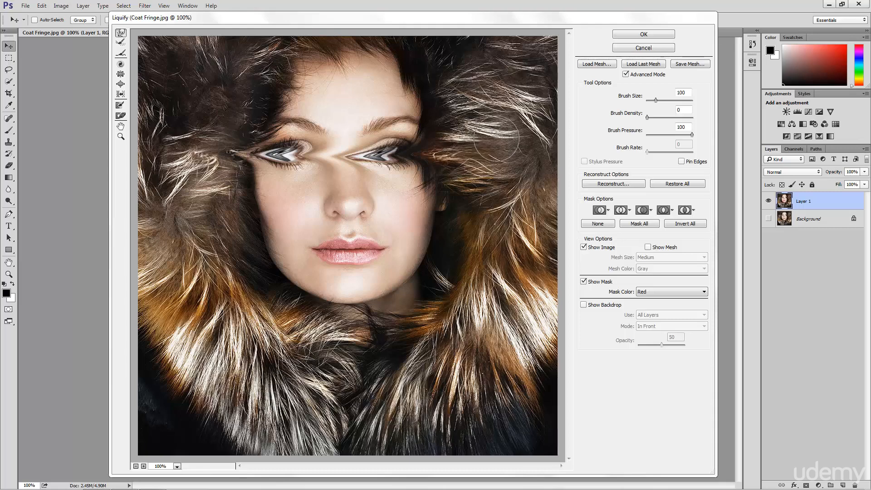
Smear across the nose with the Forward Warp brush density set to 100 and restore the whole image.
left_click(649, 117)
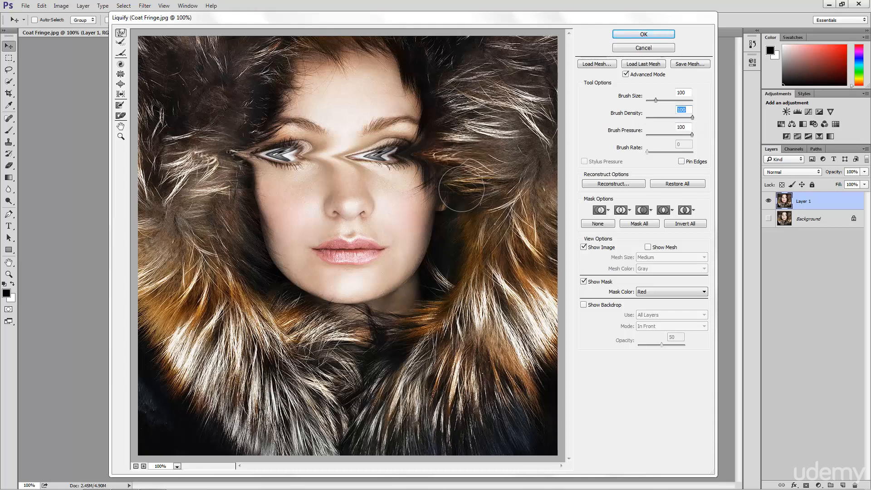
left_click_drag(453, 188, 177, 195)
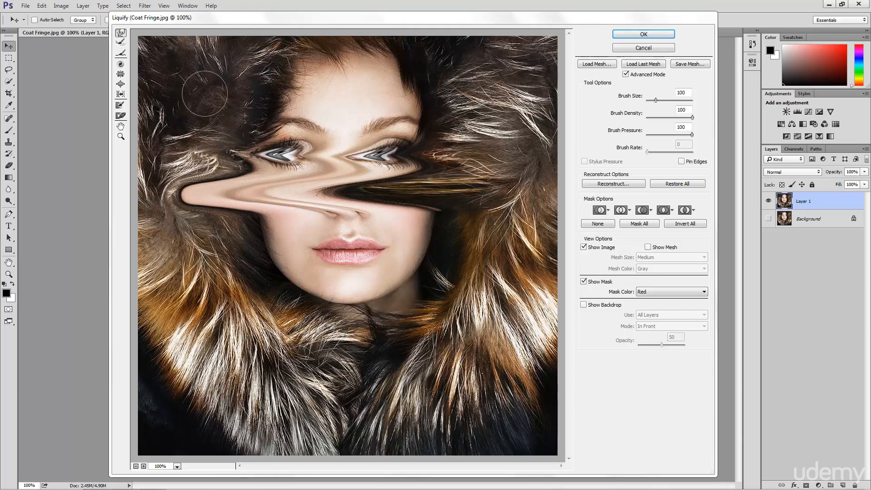
left_click(670, 183)
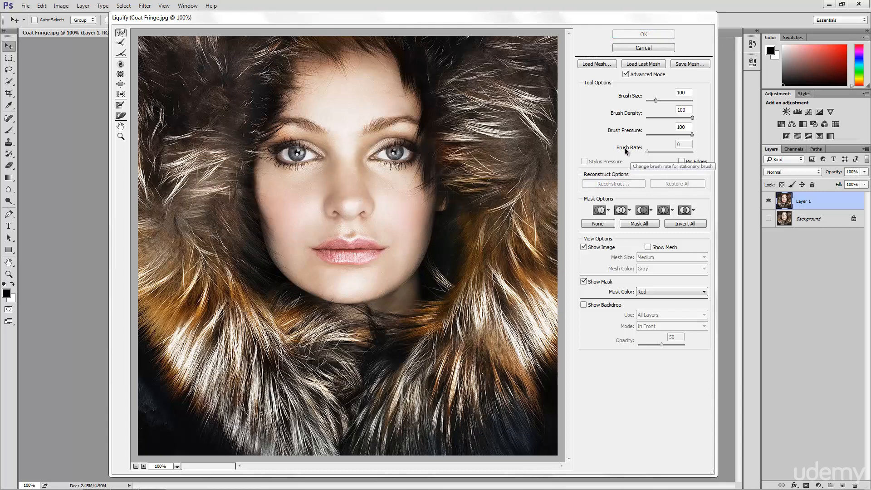
Pucker the fur to the upper right of the face at brush size 200 and brush rate 100.
left_click(120, 75)
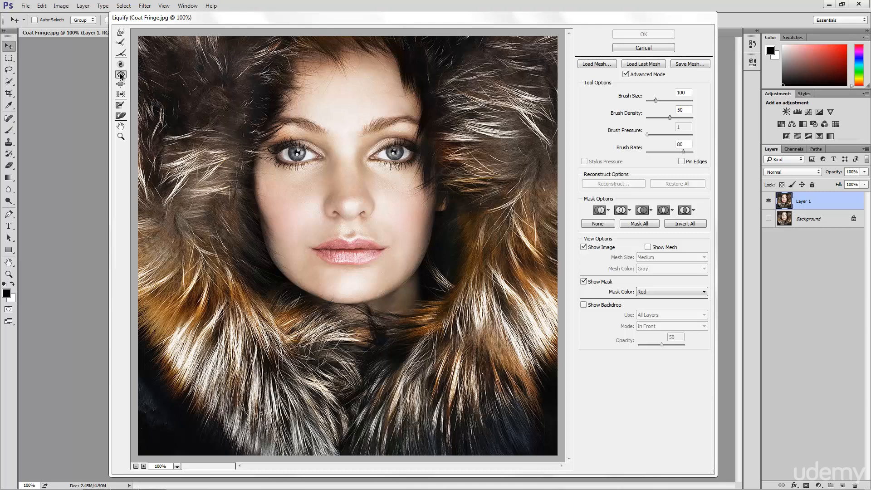
key("bracketright")
key("bracketright")
key("bracketright")
key("bracketright")
key("bracketright")
key("bracketright")
key("bracketright")
key("bracketright")
key("bracketright")
key("bracketright")
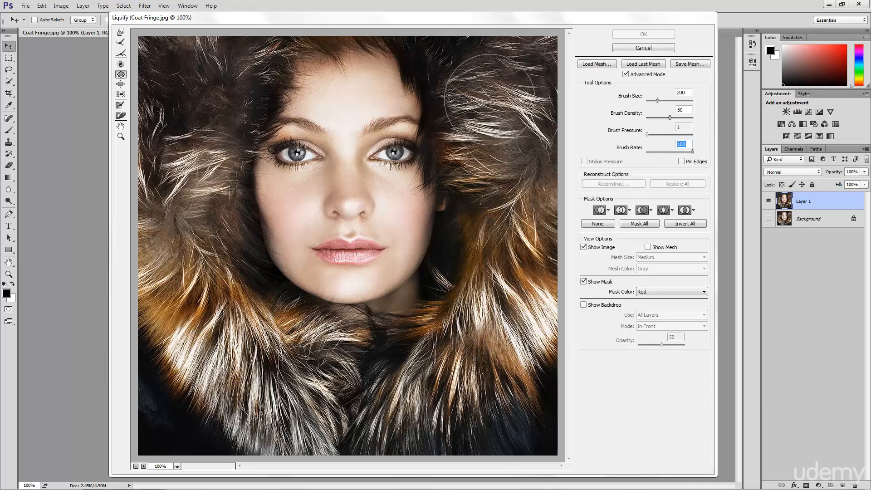
left_click_drag(490, 100, 489, 99)
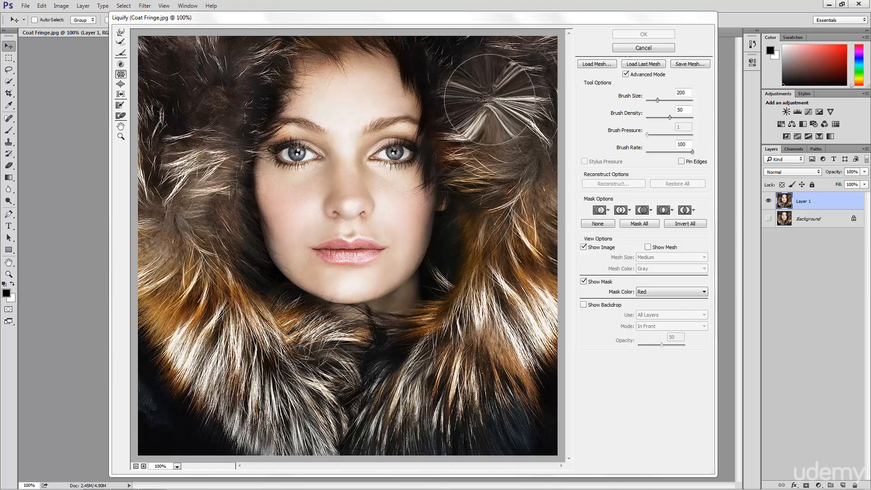
left_click_drag(490, 99, 490, 99)
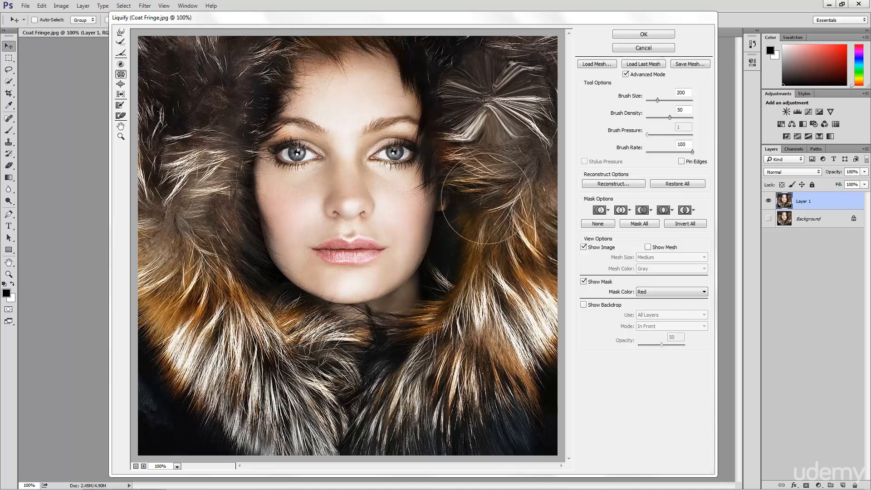
Pucker the fur to the right of the cheek at brush size 200 with the brush rate lowered to 25.
left_click(693, 151)
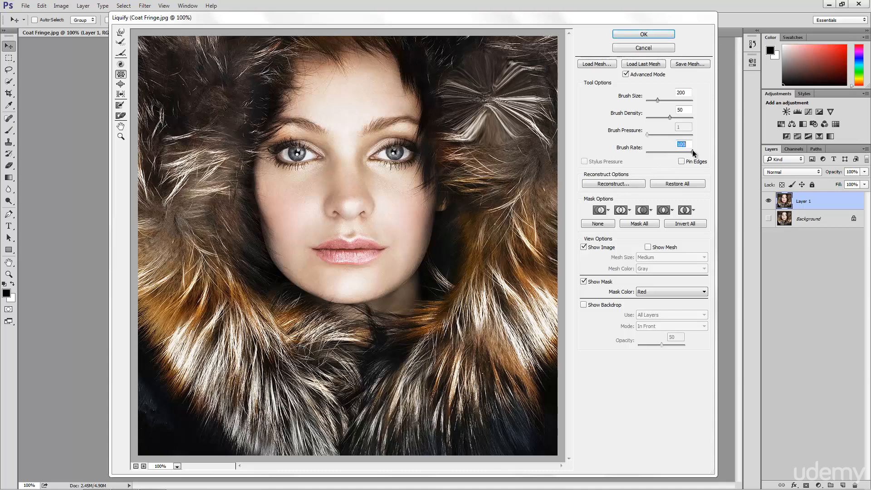
left_click_drag(658, 153, 659, 153)
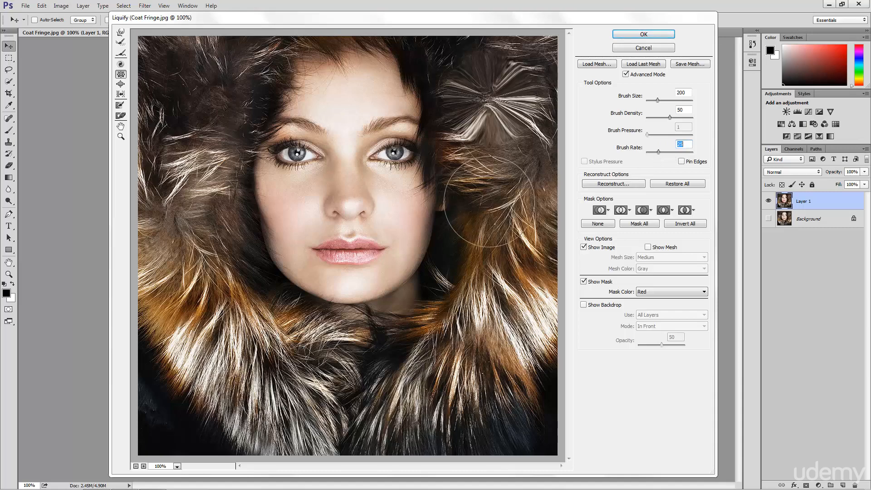
left_click_drag(489, 202, 489, 201)
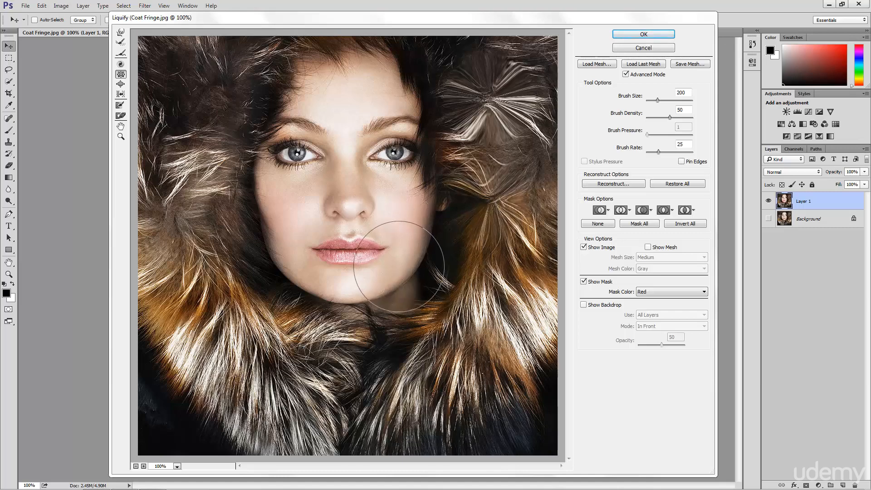
Restore the whole image and twirl two adjacent spots in the fur right of the face at brush size 150 and brush rate 100.
left_click(121, 65)
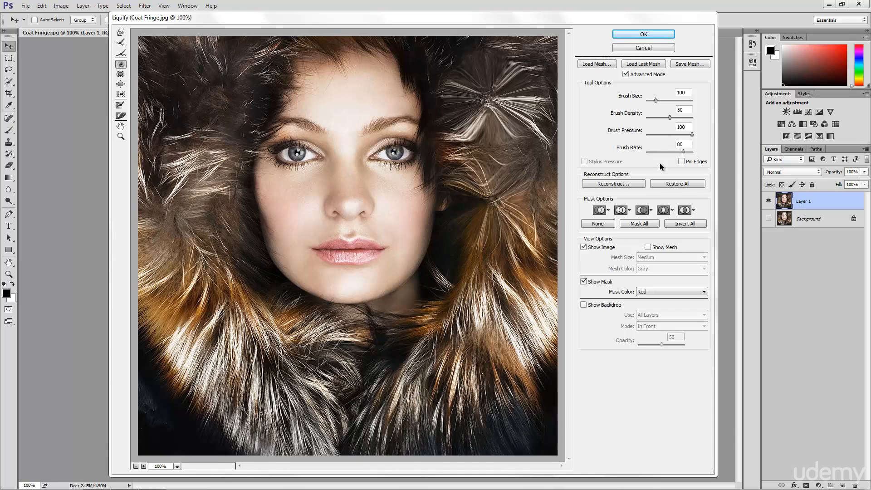
left_click(671, 184)
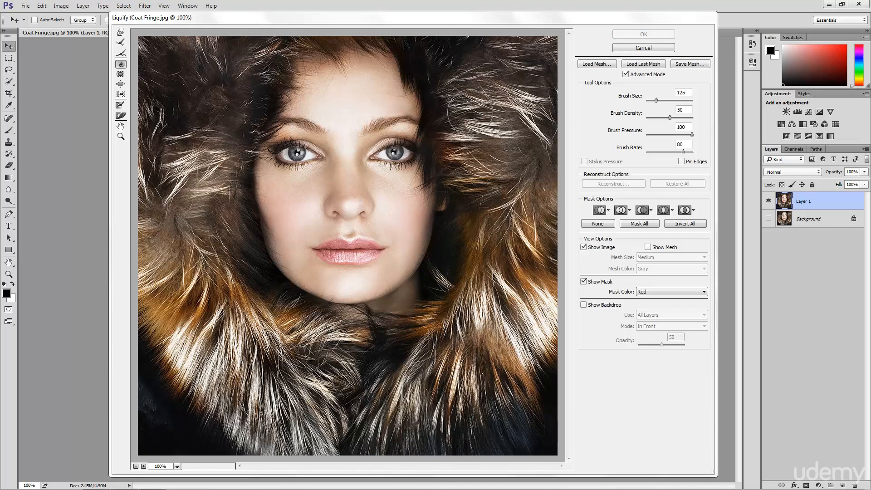
key("bracketright")
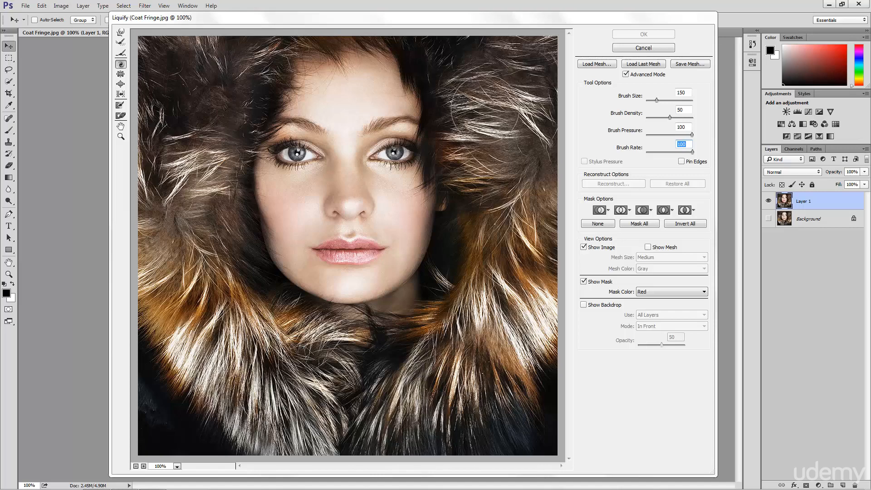
left_click_drag(485, 111, 485, 111)
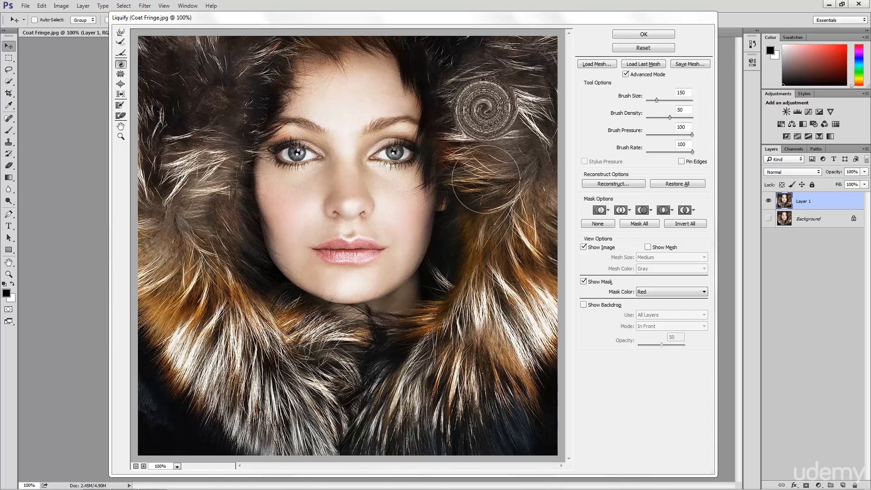
left_click_drag(485, 179, 486, 179)
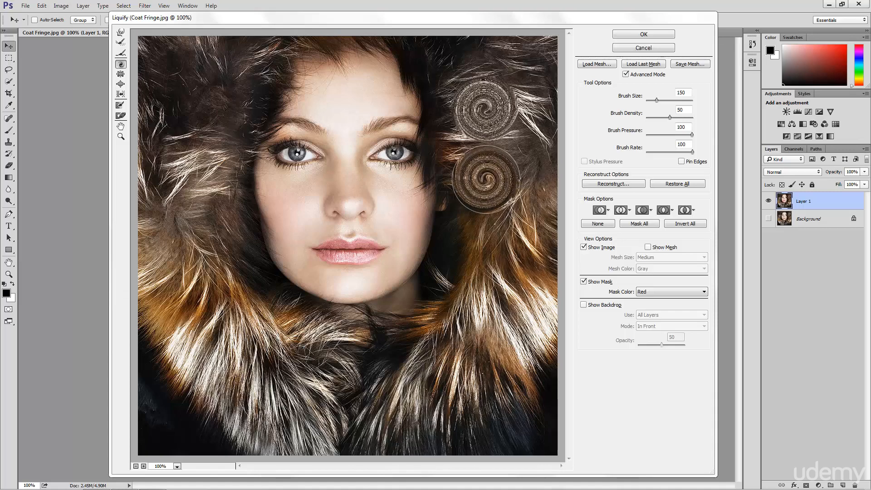
Brush away the lower twirl in the fur with the Reconstruct tool at brush size 100.
left_click(122, 55)
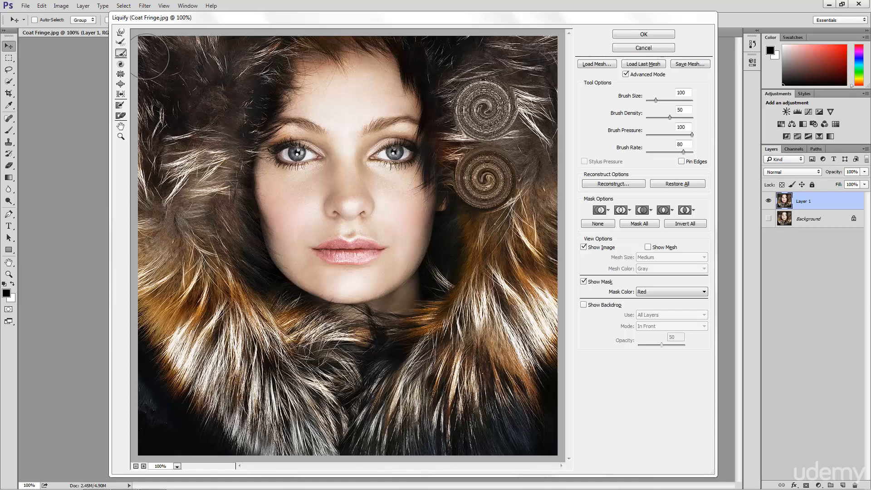
left_click(122, 43)
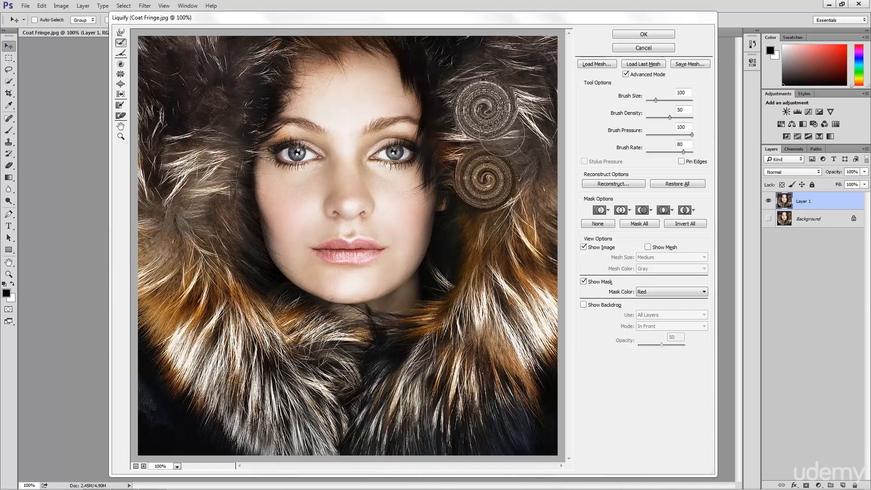
mouse_move(499, 191)
left_mouse_down()
mouse_move(504, 165)
mouse_move(505, 196)
mouse_move(505, 147)
mouse_move(491, 205)
mouse_move(489, 164)
mouse_move(478, 165)
mouse_move(489, 203)
mouse_move(484, 165)
mouse_move(474, 164)
mouse_move(475, 201)
mouse_move(466, 162)
mouse_move(466, 199)
mouse_move(462, 161)
mouse_move(468, 189)
mouse_move(477, 165)
mouse_move(463, 183)
mouse_move(474, 179)
mouse_move(485, 201)
mouse_move(486, 173)
left_mouse_up()
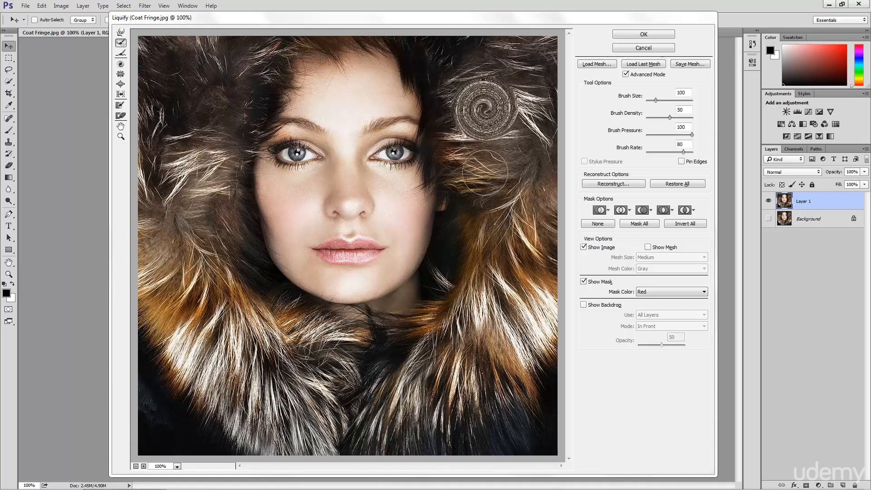
Smooth out the remaining upper twirl with the Smooth tool at brush size 100 and restore the whole image.
left_click(120, 54)
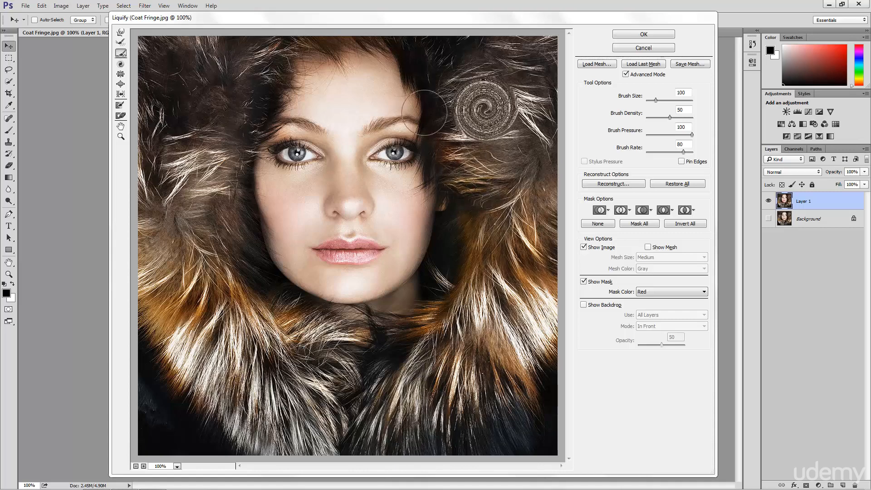
mouse_move(499, 116)
left_mouse_down()
mouse_move(502, 93)
mouse_move(486, 86)
mouse_move(470, 96)
mouse_move(494, 90)
mouse_move(512, 113)
mouse_move(483, 134)
mouse_move(465, 107)
mouse_move(484, 86)
mouse_move(476, 113)
mouse_move(492, 131)
mouse_move(513, 97)
mouse_move(503, 88)
mouse_move(494, 136)
mouse_move(469, 132)
mouse_move(454, 113)
left_mouse_up()
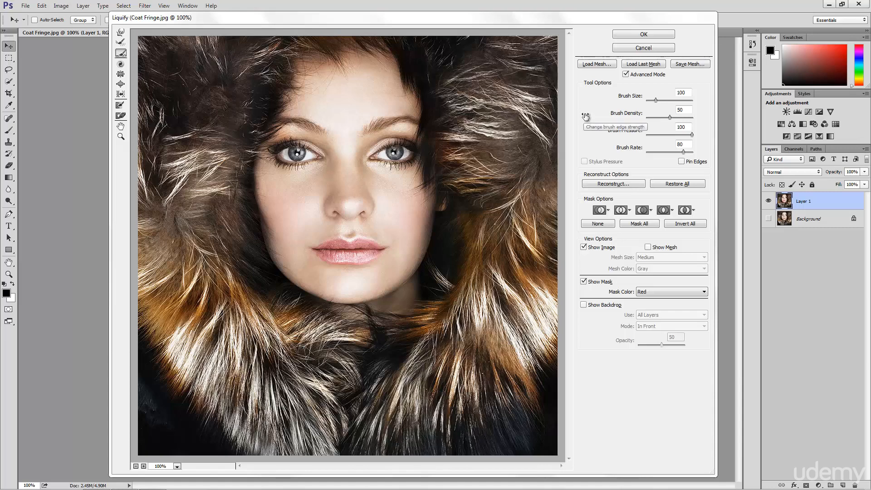
left_click(671, 184)
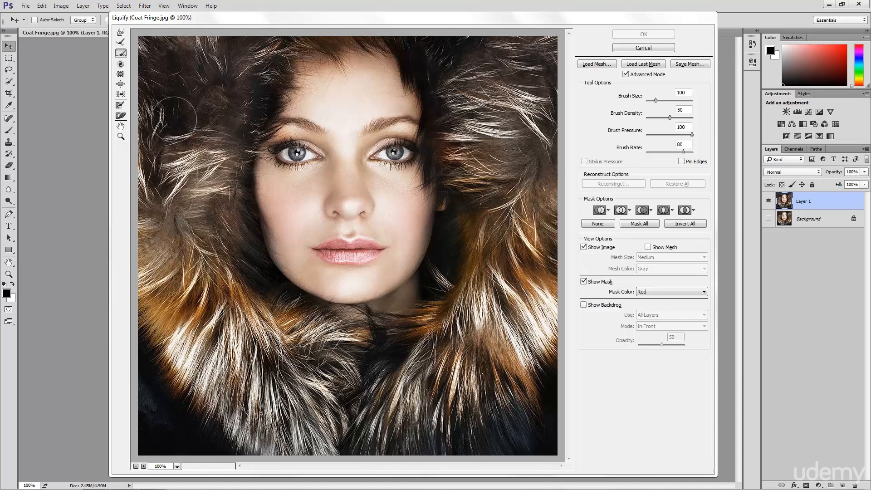
Paint a freeze mask over the entire face at brush size 100 and hide the mask overlay.
left_click(119, 107)
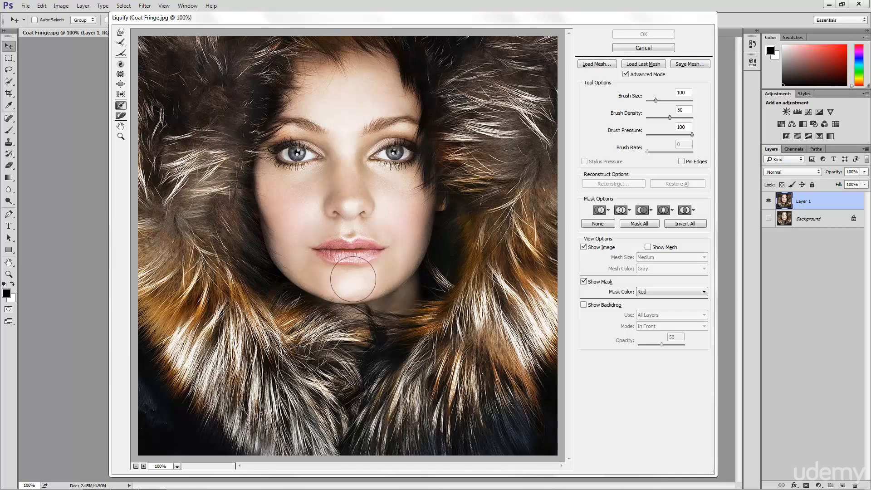
mouse_move(353, 279)
left_mouse_down()
mouse_move(298, 267)
mouse_move(279, 237)
mouse_move(272, 201)
mouse_move(270, 163)
mouse_move(292, 131)
mouse_move(308, 68)
mouse_move(371, 60)
mouse_move(386, 70)
mouse_move(405, 114)
mouse_move(403, 177)
mouse_move(415, 190)
mouse_move(420, 175)
mouse_move(411, 256)
mouse_move(394, 280)
mouse_move(345, 287)
mouse_move(324, 266)
mouse_move(330, 258)
mouse_move(377, 258)
mouse_move(393, 235)
mouse_move(307, 231)
mouse_move(398, 207)
mouse_move(369, 192)
mouse_move(313, 204)
mouse_move(291, 196)
mouse_move(331, 171)
mouse_move(374, 170)
mouse_move(349, 156)
mouse_move(301, 151)
mouse_move(391, 120)
mouse_move(354, 92)
mouse_move(329, 122)
left_mouse_up()
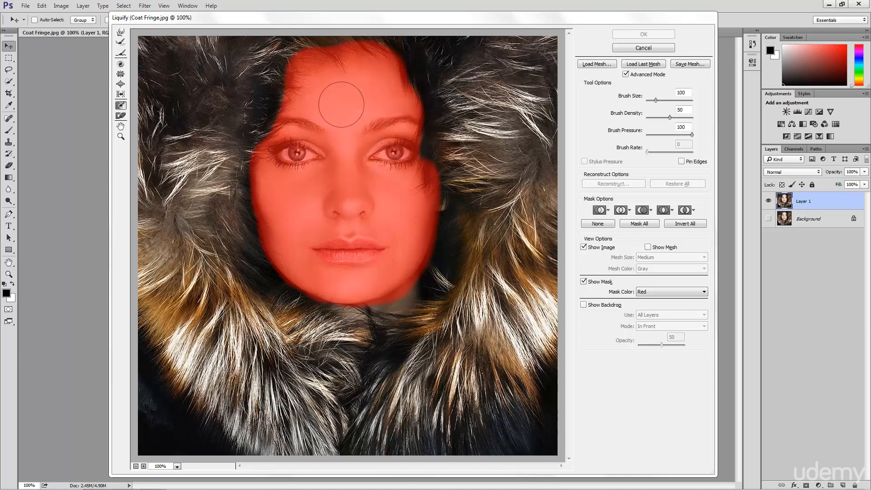
left_click(584, 282)
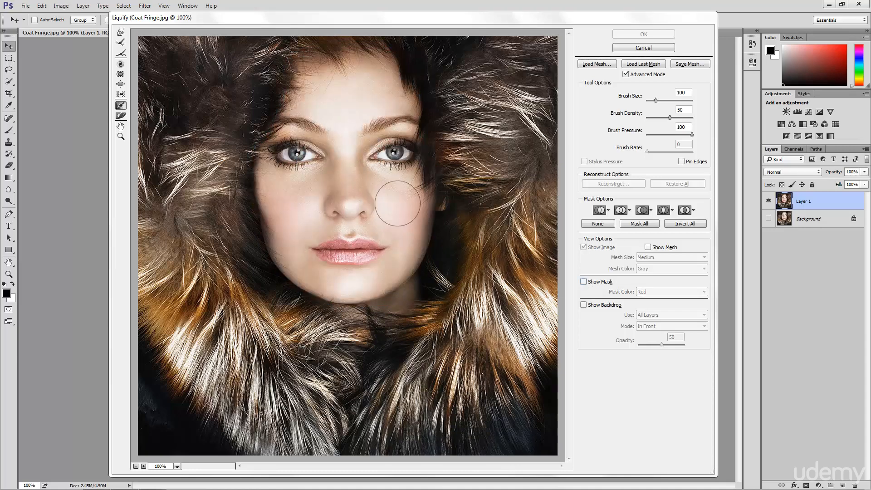
Twirl the fur around the frozen face, including the upper left area and right image edge, at brush size 150 and brush rate 100.
left_click(121, 66)
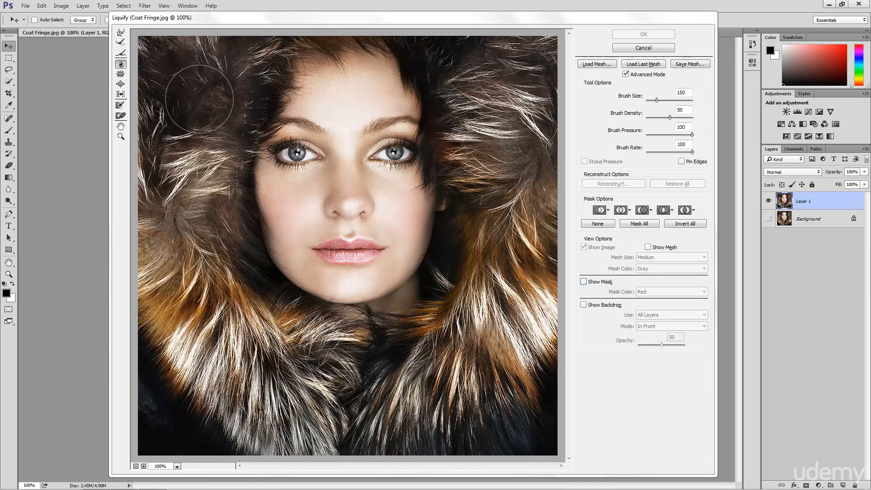
mouse_move(249, 120)
left_mouse_down()
mouse_move(229, 154)
mouse_move(263, 62)
mouse_move(456, 53)
mouse_move(494, 102)
mouse_move(453, 149)
mouse_move(499, 174)
mouse_move(509, 217)
mouse_move(537, 136)
mouse_move(483, 90)
mouse_move(447, 122)
mouse_move(453, 177)
mouse_move(489, 255)
mouse_move(526, 218)
mouse_move(508, 100)
mouse_move(487, 50)
mouse_move(445, 68)
left_mouse_up()
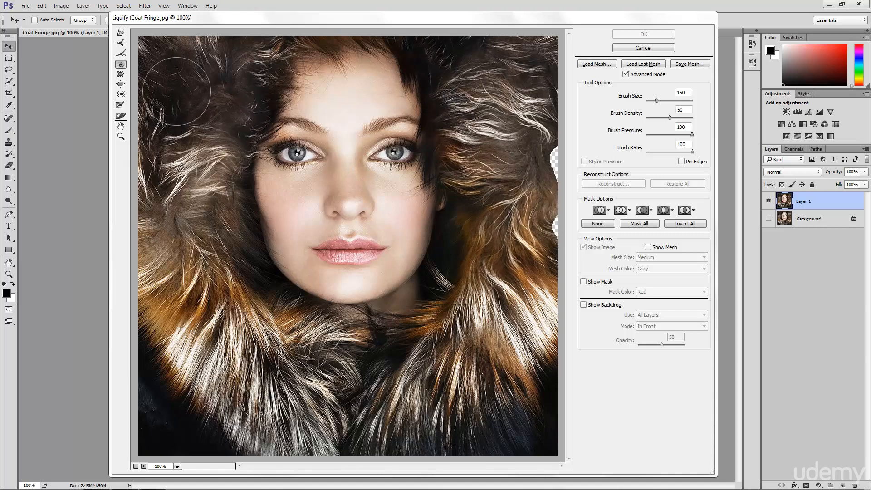
mouse_move(191, 105)
left_mouse_down()
mouse_move(172, 108)
mouse_move(161, 138)
mouse_move(186, 147)
mouse_move(213, 77)
mouse_move(265, 57)
mouse_move(218, 112)
mouse_move(236, 170)
left_mouse_up()
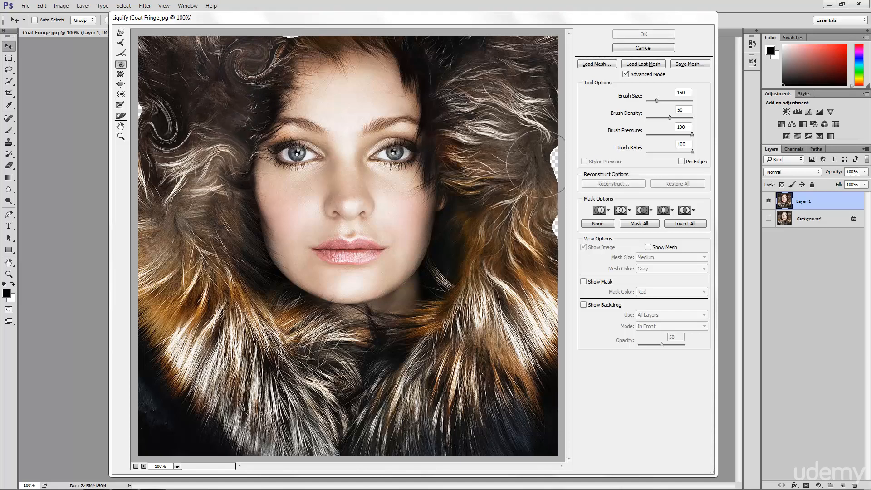
left_click_drag(530, 221, 530, 223)
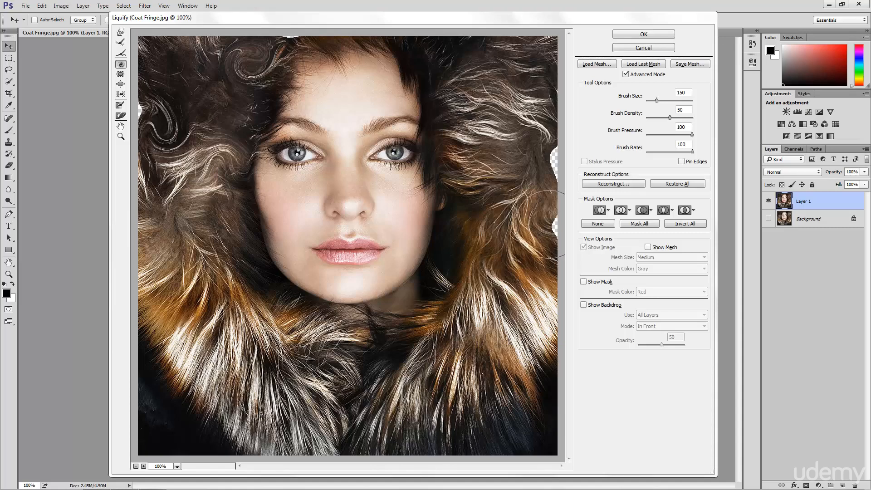
mouse_move(531, 223)
left_mouse_down()
mouse_move(510, 219)
mouse_move(526, 239)
left_mouse_up()
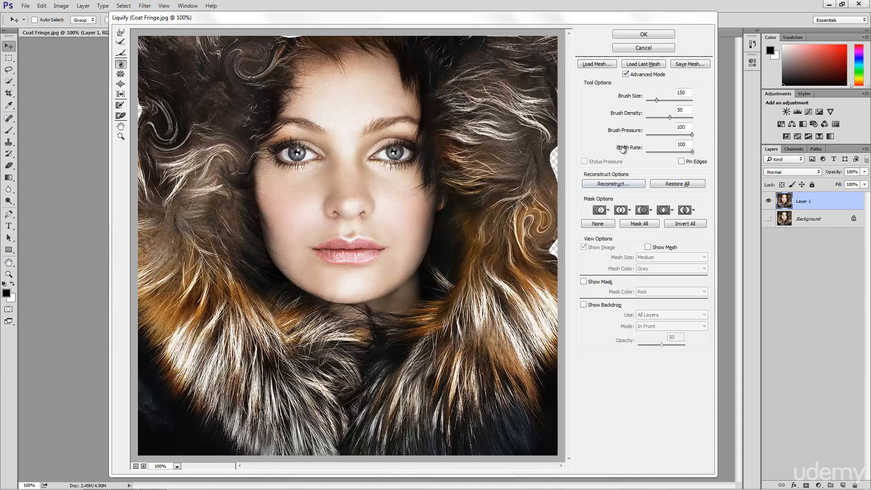
Enable Pin Edges for the Twirl tool to lock the image borders.
left_click(682, 162)
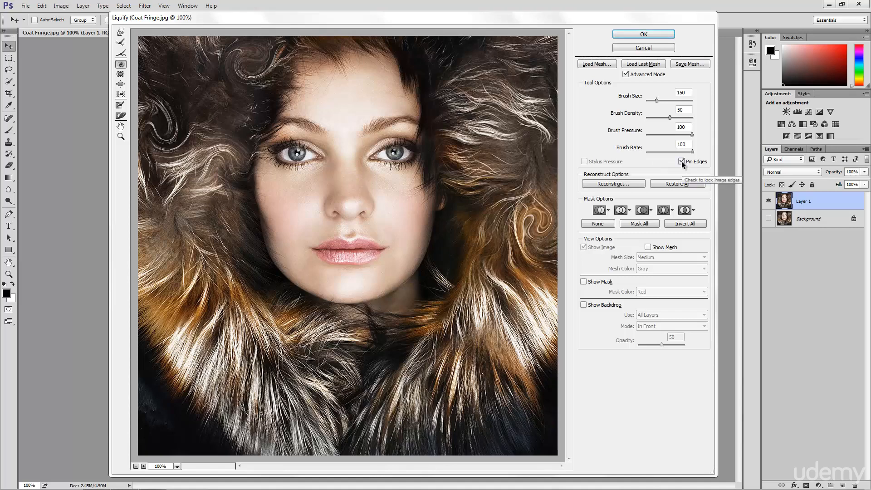